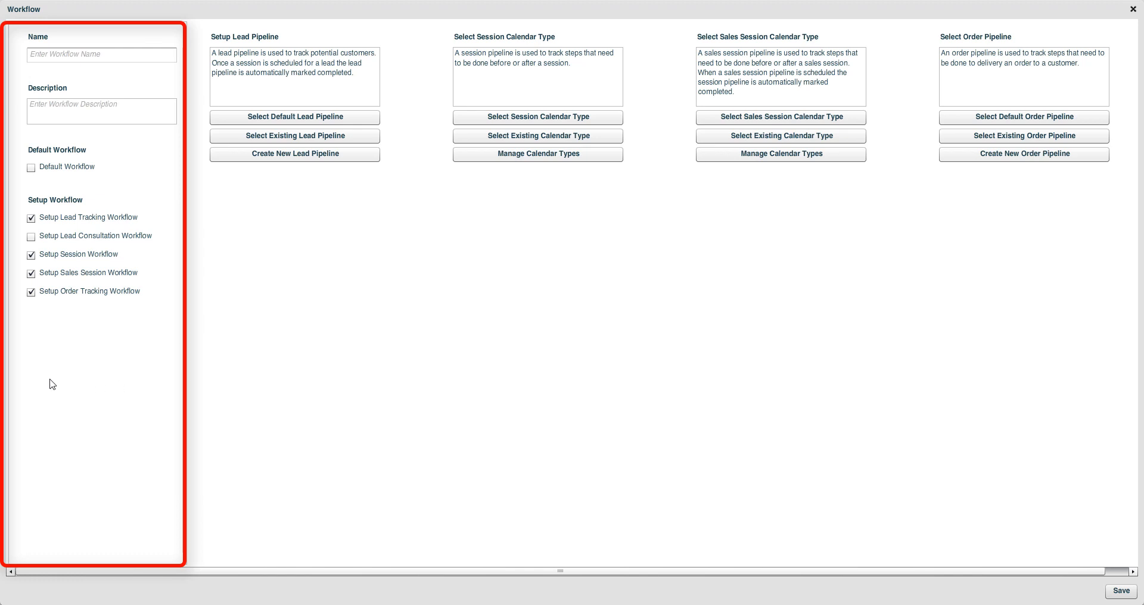
Turn off the order tracking, sales session, session and lead tracking parts of the new workflow.
left_click(31, 292)
left_click(31, 274)
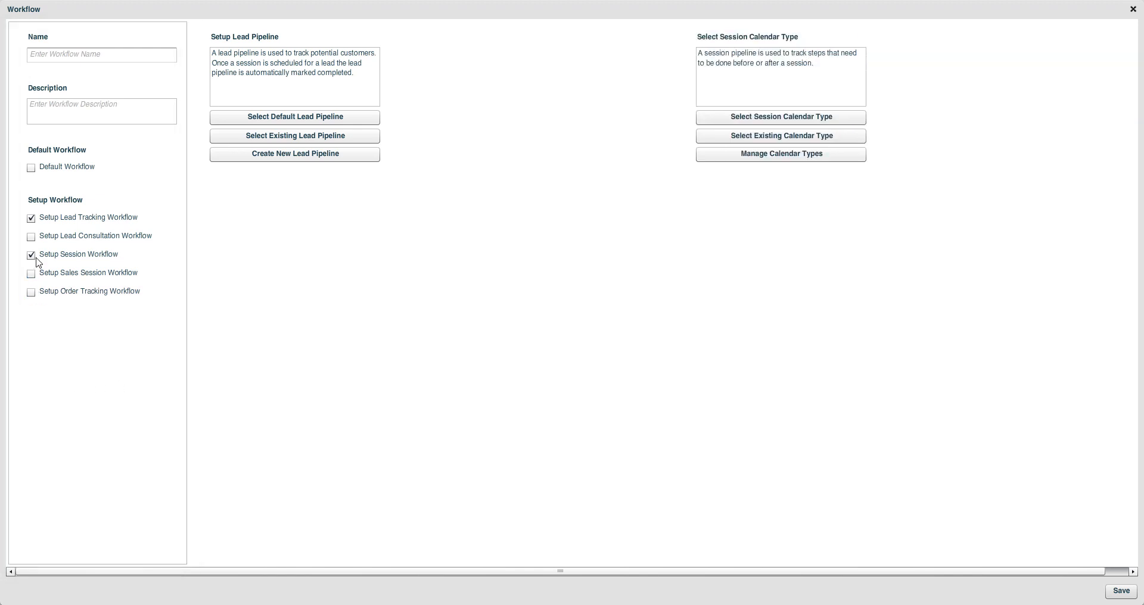
left_click(31, 255)
left_click(32, 219)
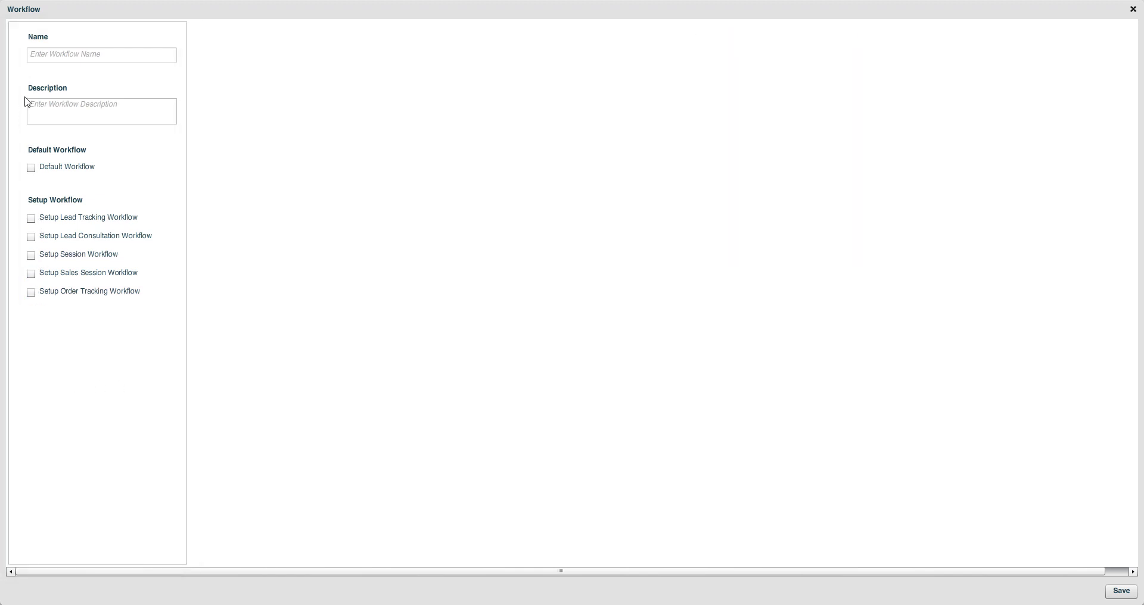
Name the workflow "Basic Workflow" and describe it as "This is a workflow that only includes lead tracking and order tracking".
left_click(51, 56)
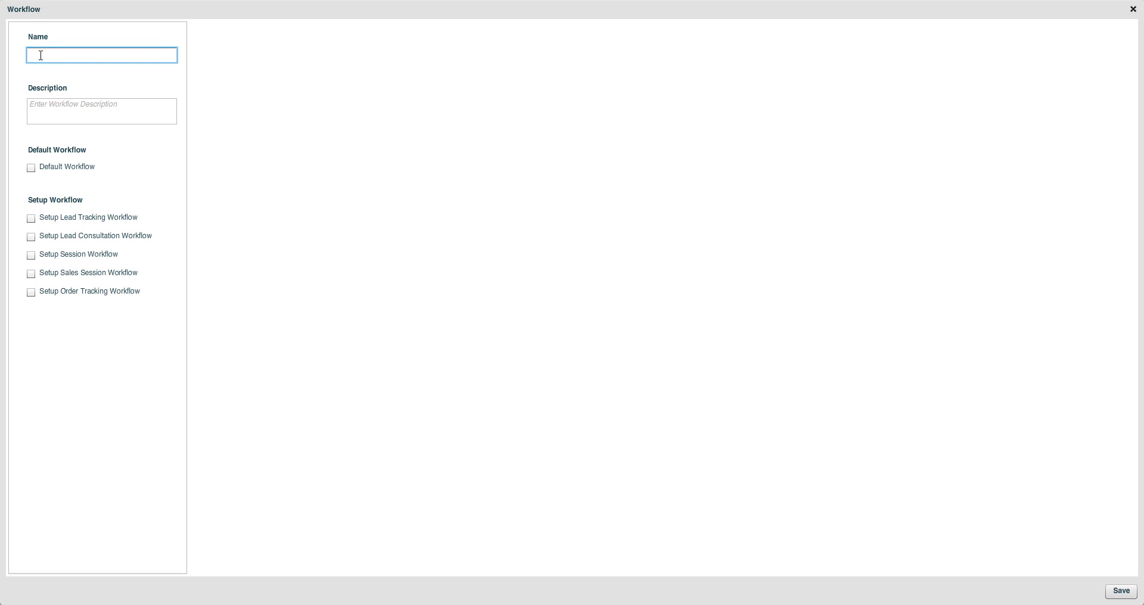
type("Baswi")
key("BackSpace")
key("BackSpace")
type("ic Workflow")
key("Tab")
type("This is a workflow that only includes lead tracking and order tracking")
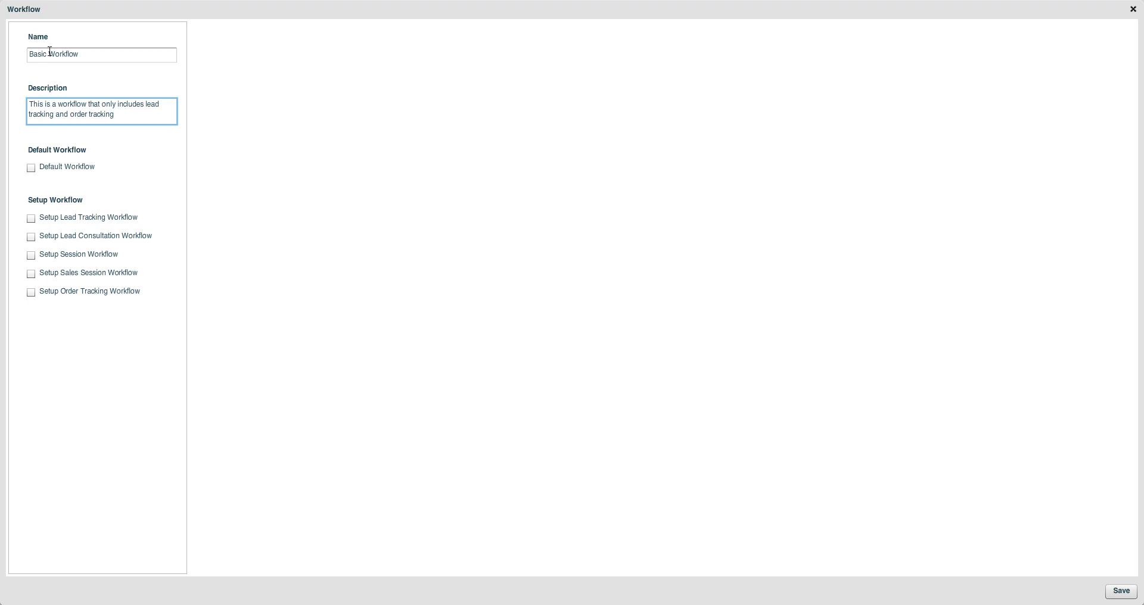
Make Basic Workflow the default workflow and include only lead tracking and order tracking in it.
left_click(57, 169)
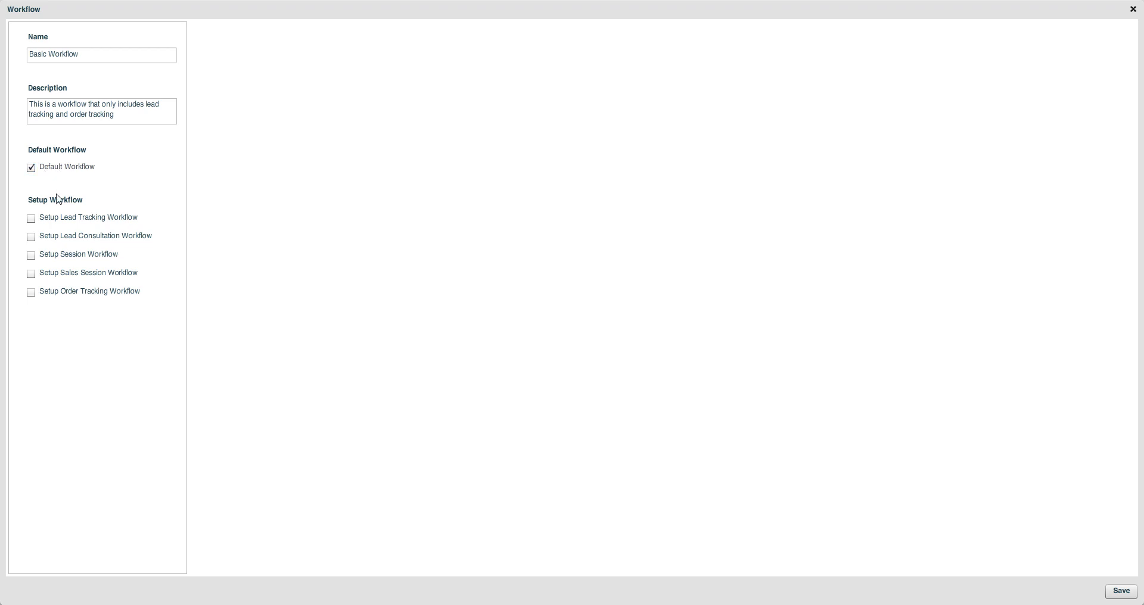
left_click(65, 223)
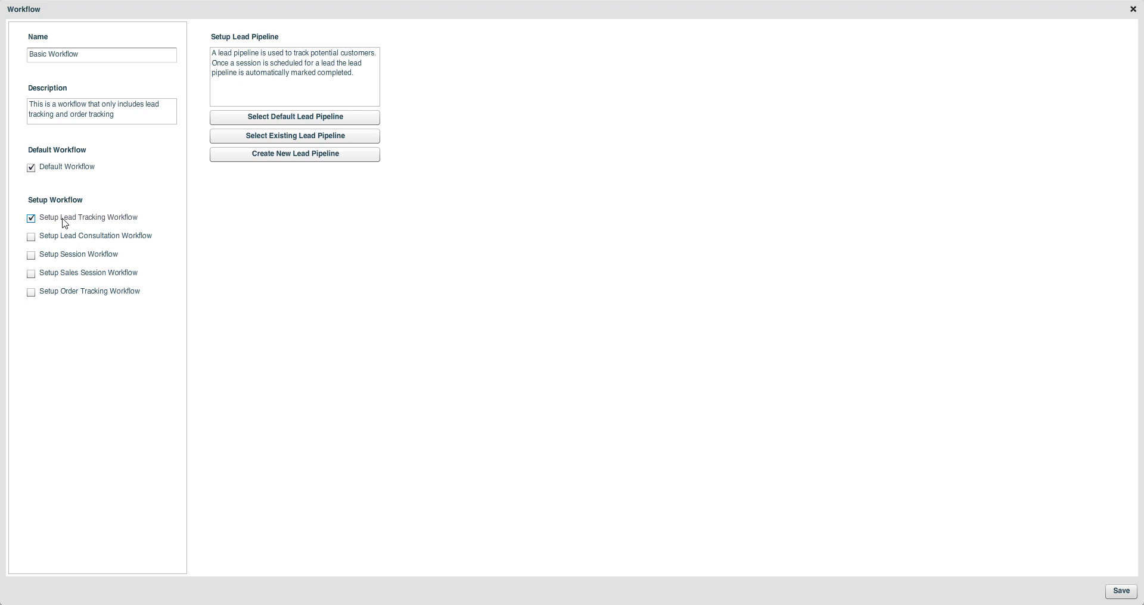
left_click(32, 294)
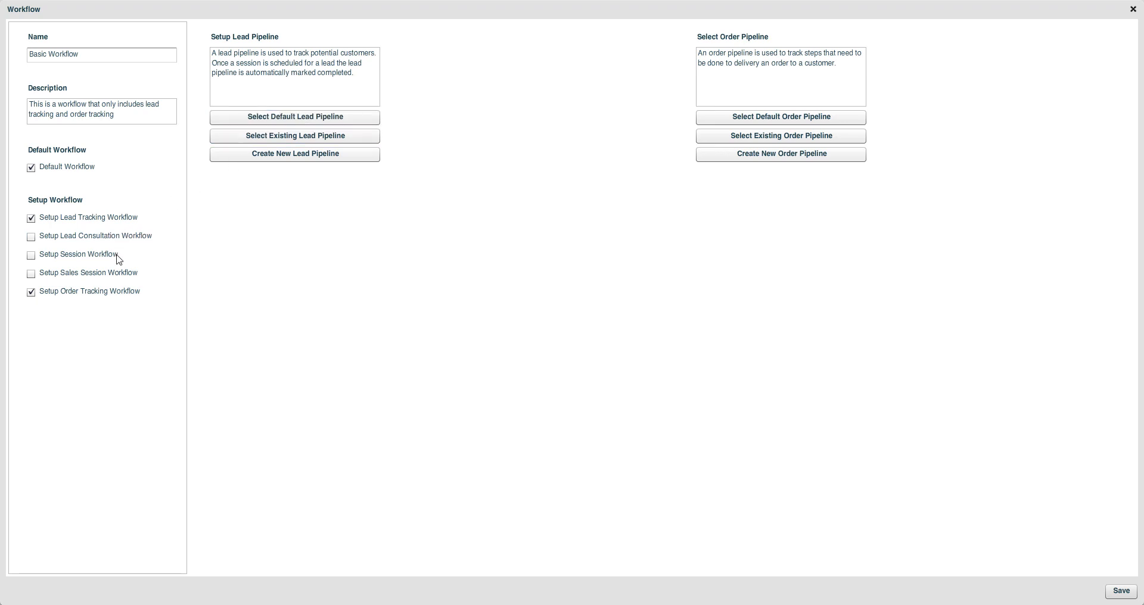
Assign the default lead pipeline and default order pipeline to Basic Workflow, save it, and close the Workflow Manager.
left_click(287, 118)
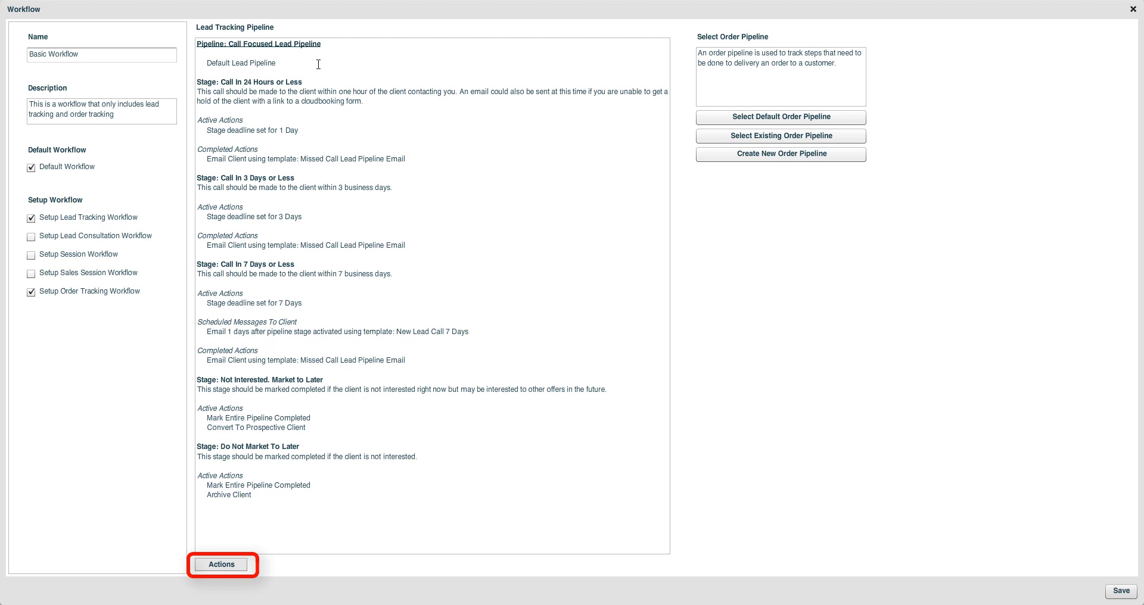
left_click(224, 569)
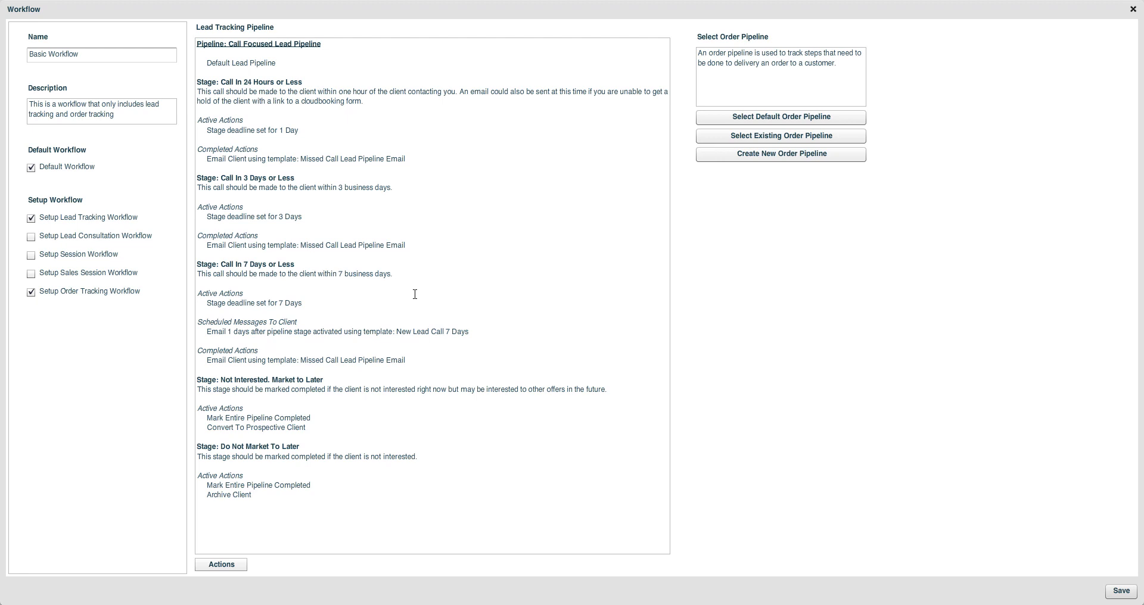
left_click(737, 118)
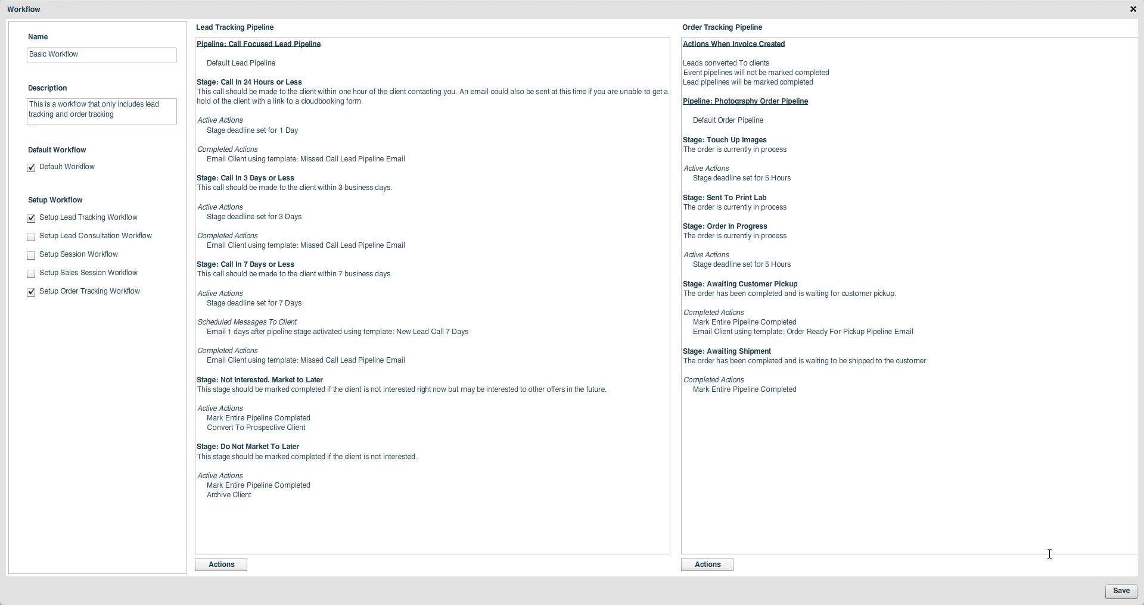
left_click(1120, 592)
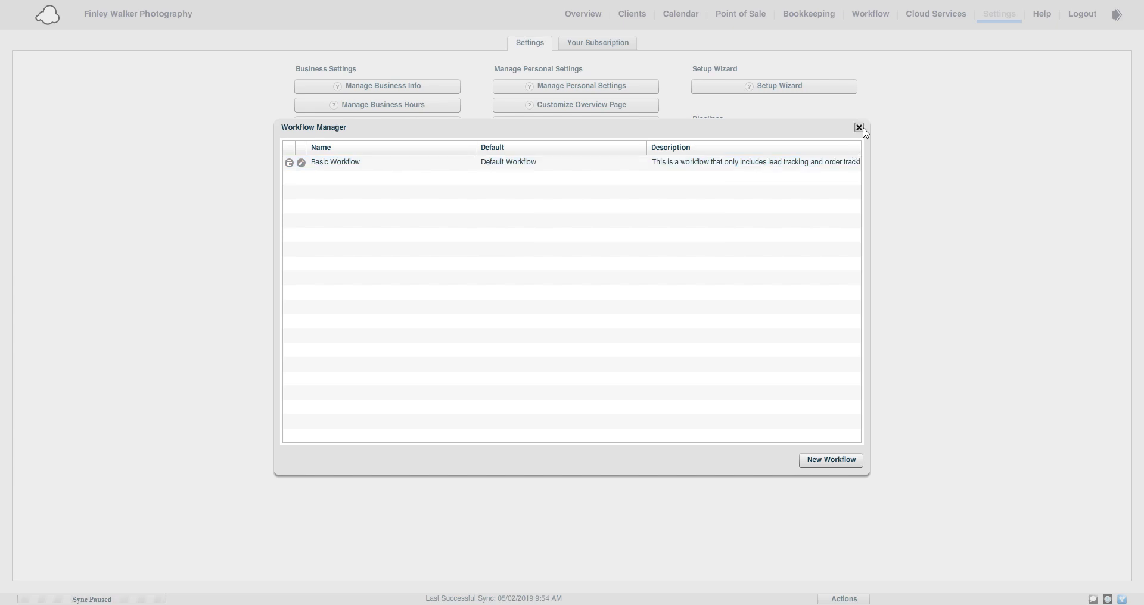
left_click(859, 128)
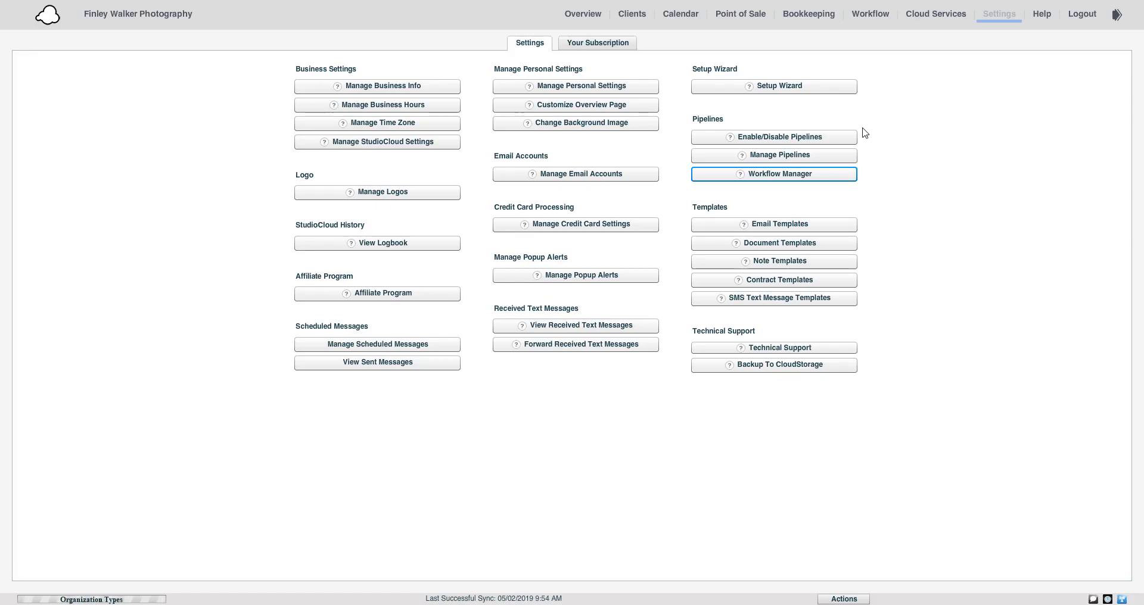
In the Basic Workflow overview, open the order under Touch Up Images, complete that stage, and close the order's pipeline.
left_click(876, 18)
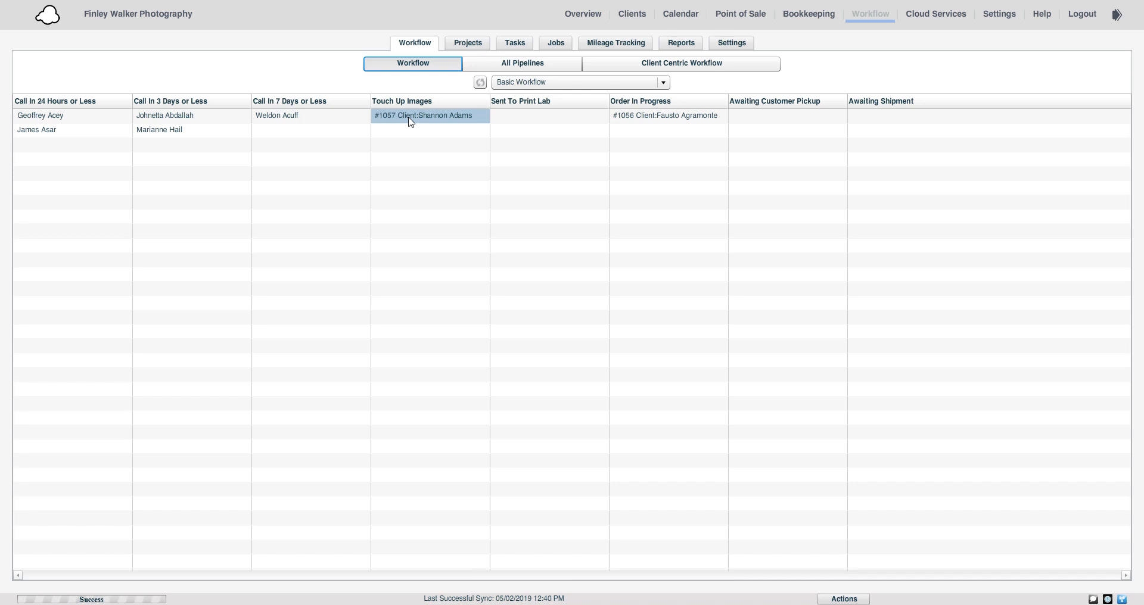
double_click(410, 119)
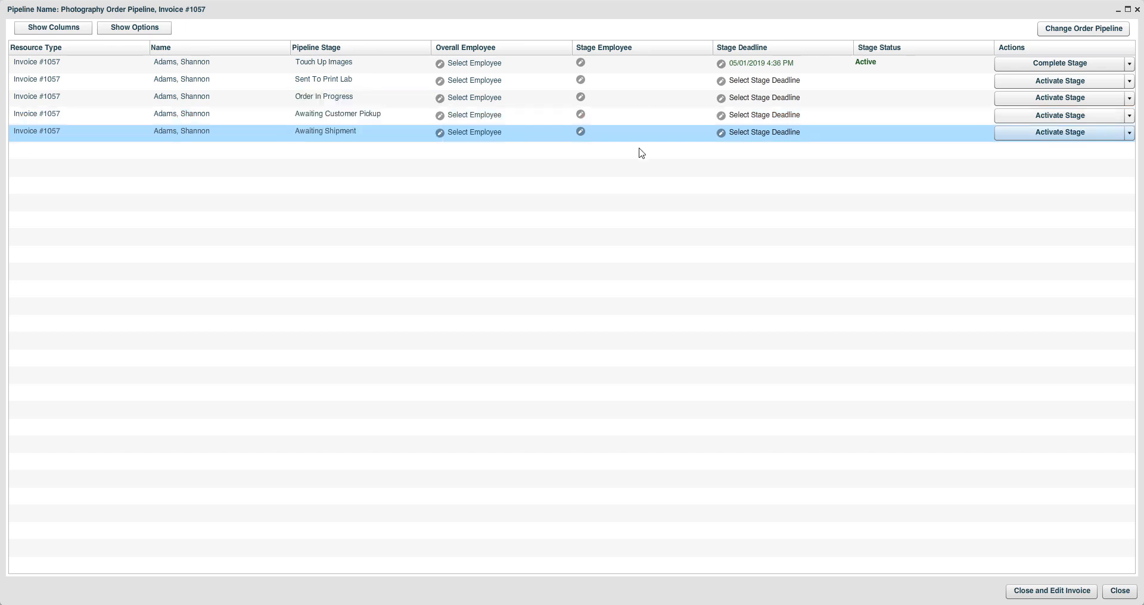
left_click(1040, 65)
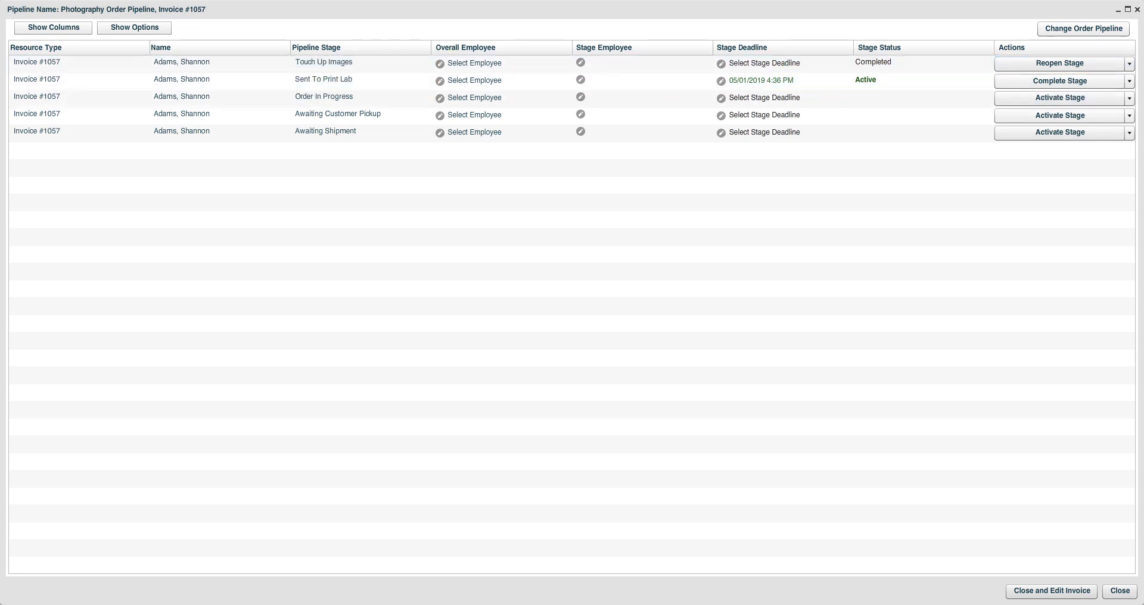
left_click(1137, 10)
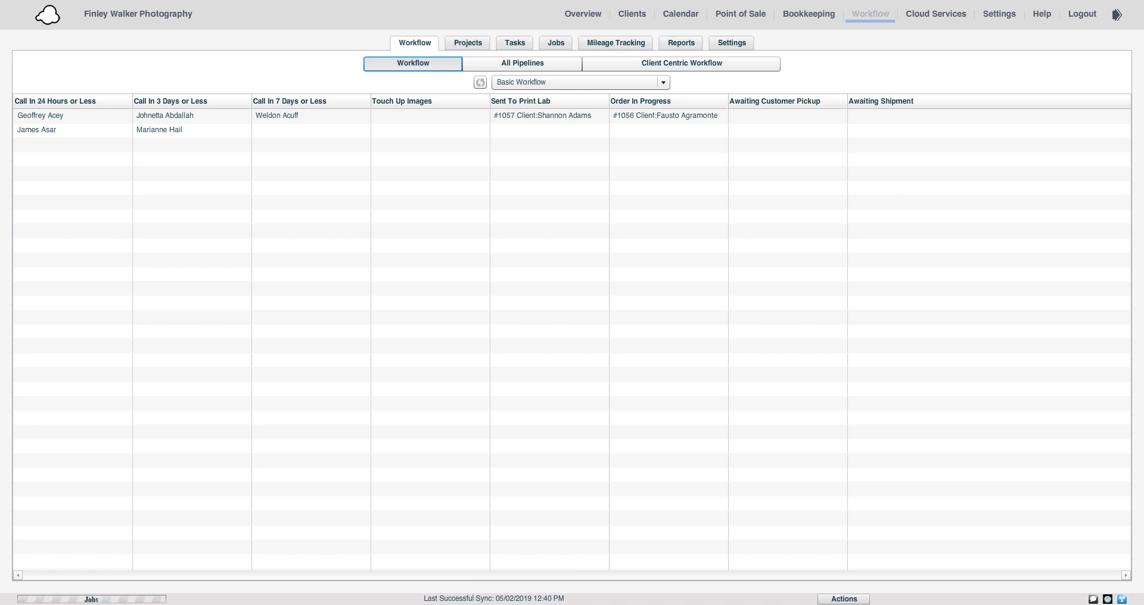
Create a new default workflow named "Session Workflow" with the description "This is a workflow for a session".
left_click(999, 14)
left_click(813, 174)
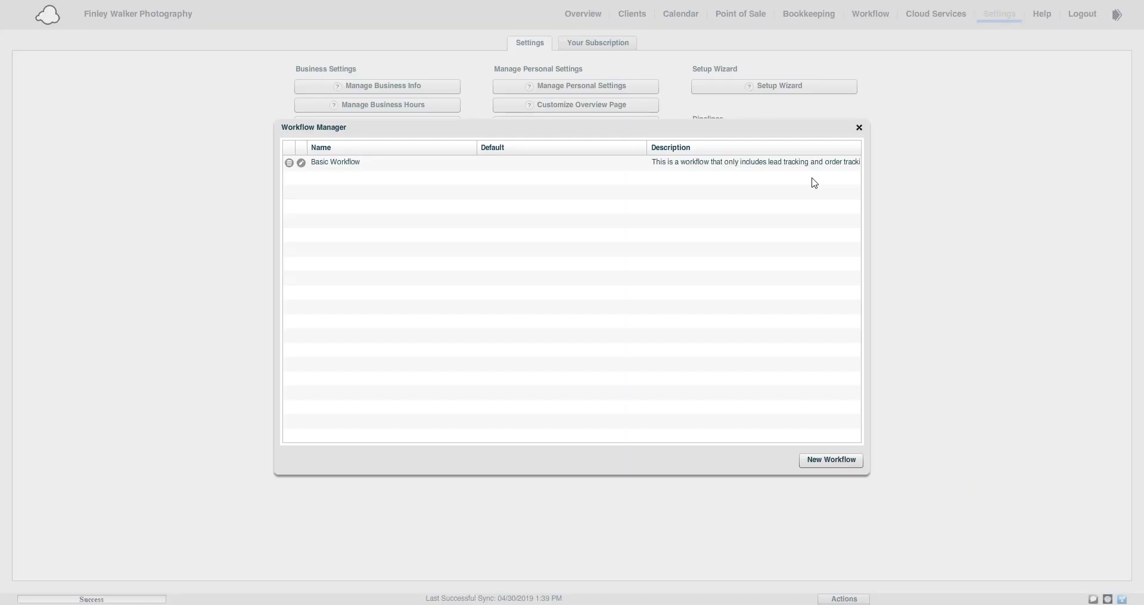
left_click(825, 463)
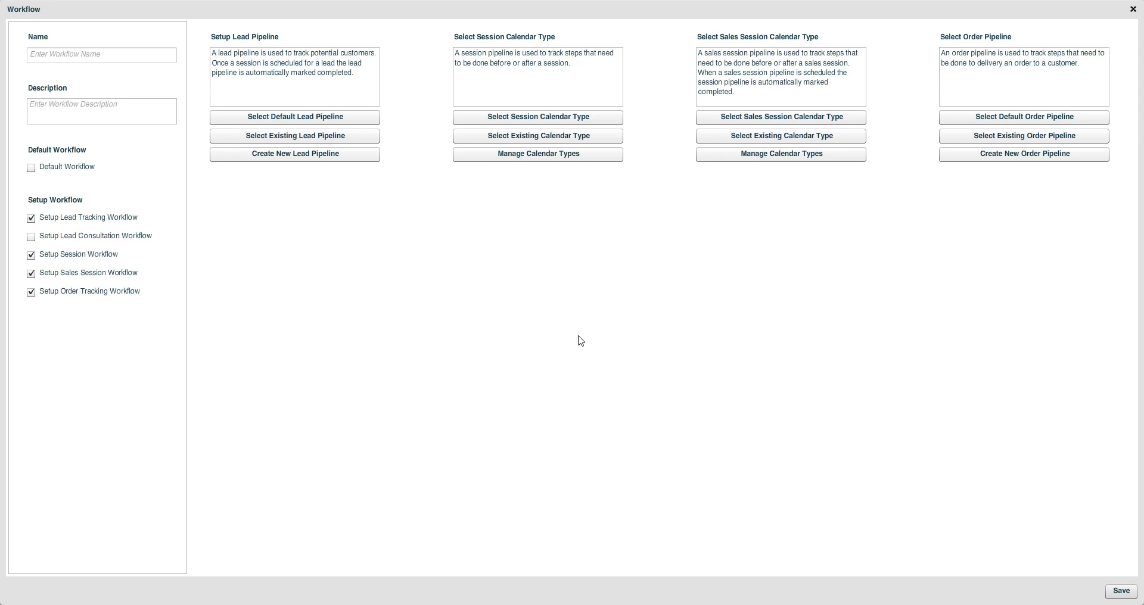
left_click(123, 56)
type("S")
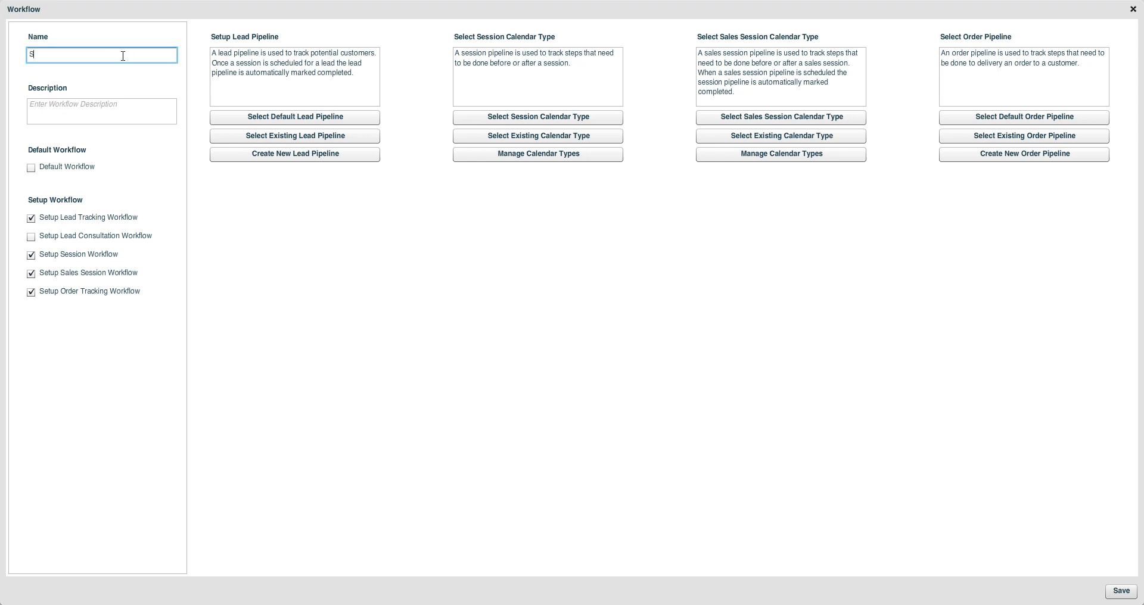
type("ession Workflow")
key("Tab")
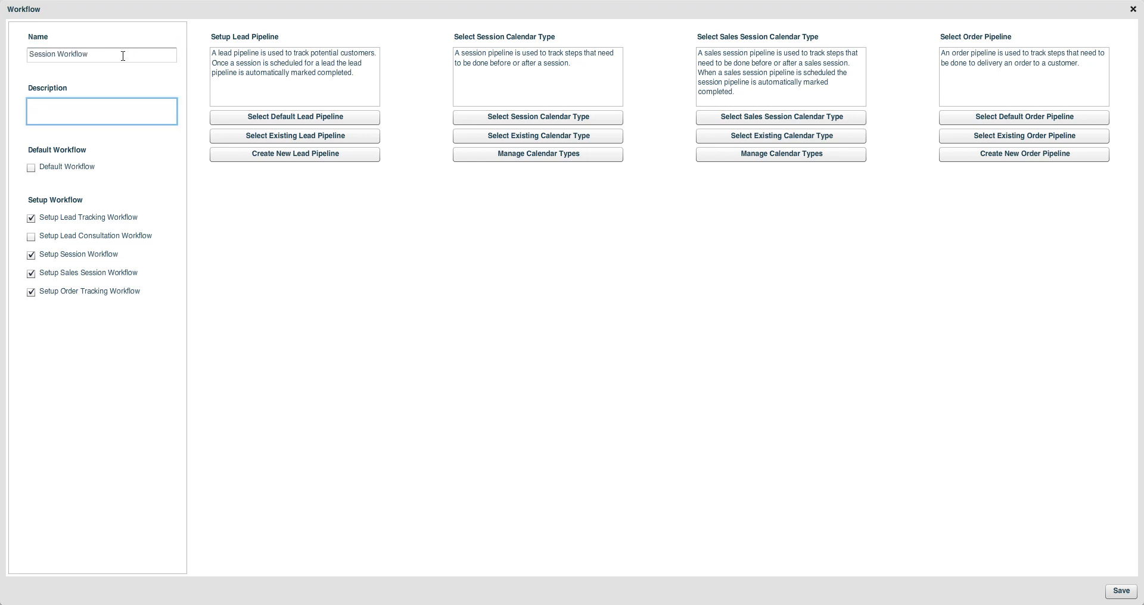
type("This is a workflow for a session")
left_click(54, 169)
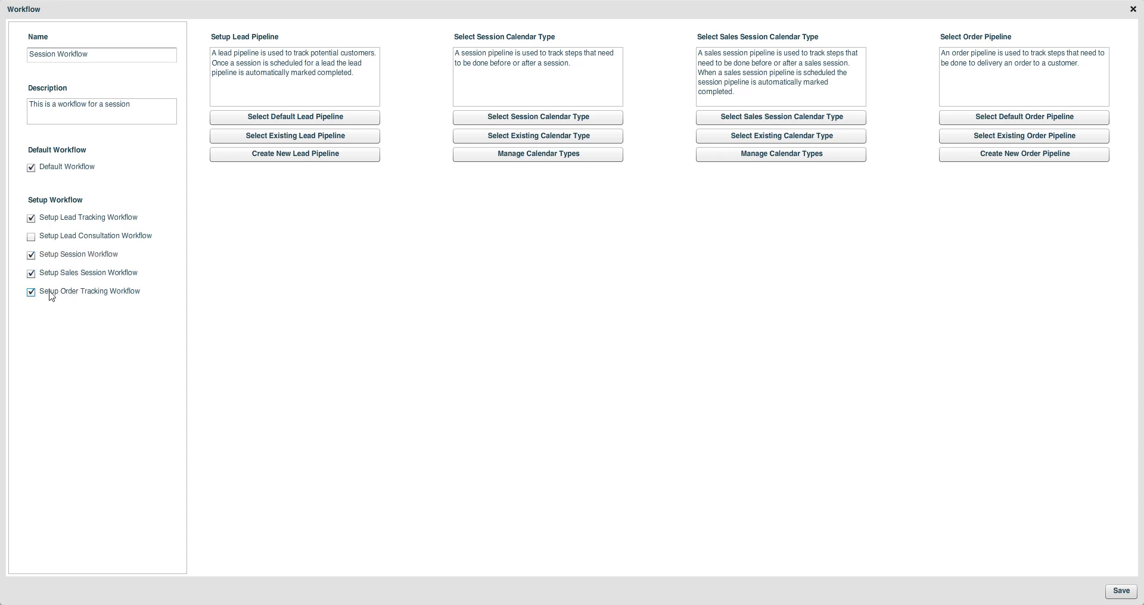
Exclude the sales session part and assign the default lead pipeline, default order pipeline and session calendar type to Session Workflow.
left_click(32, 274)
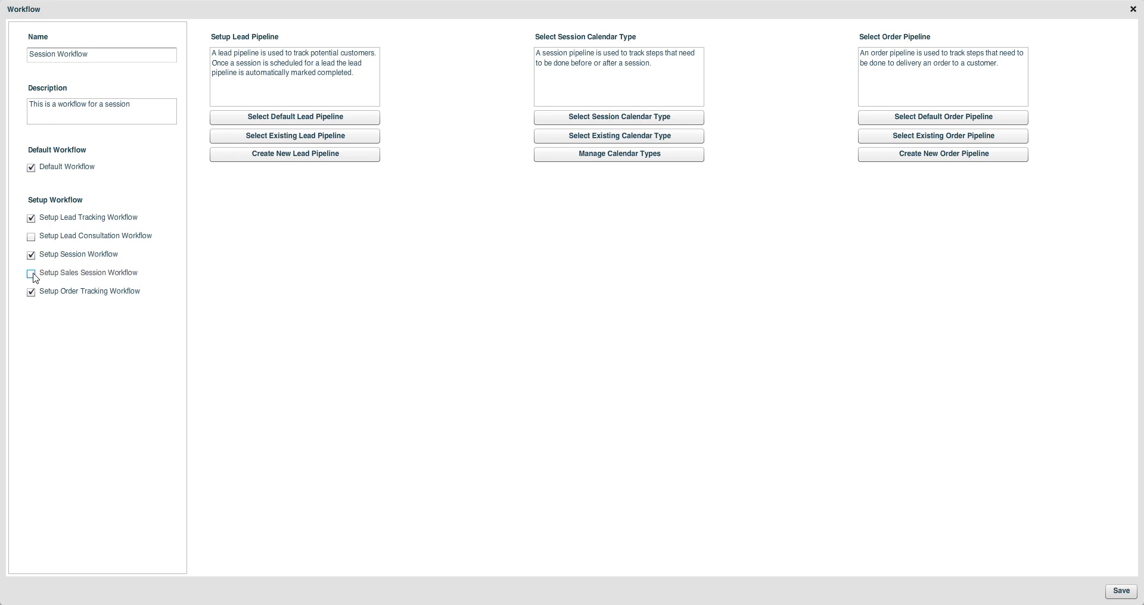
left_click(292, 121)
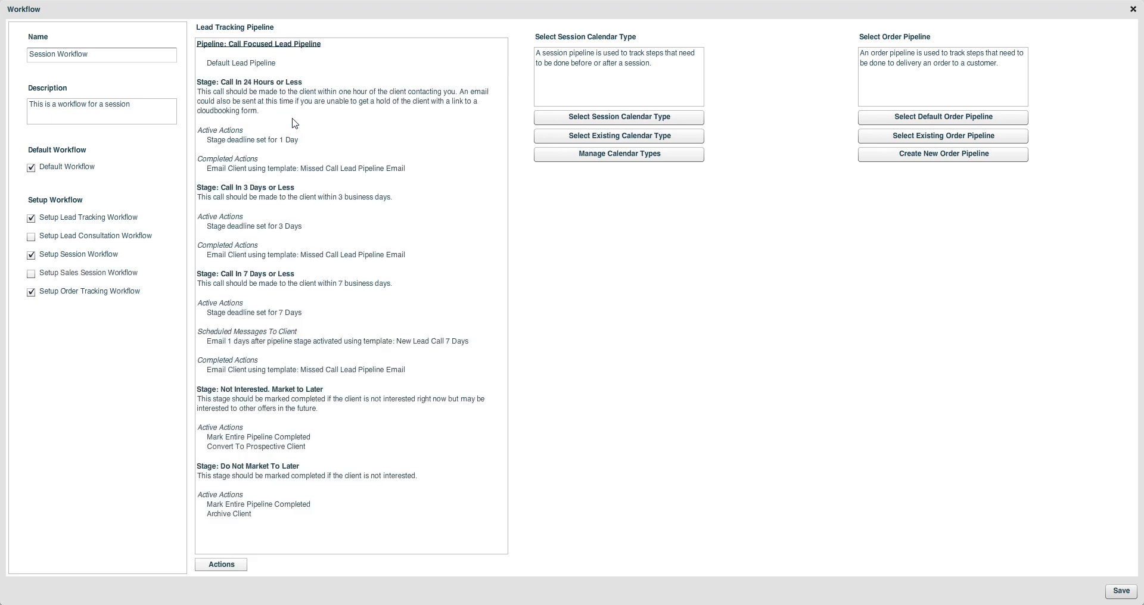
left_click(980, 117)
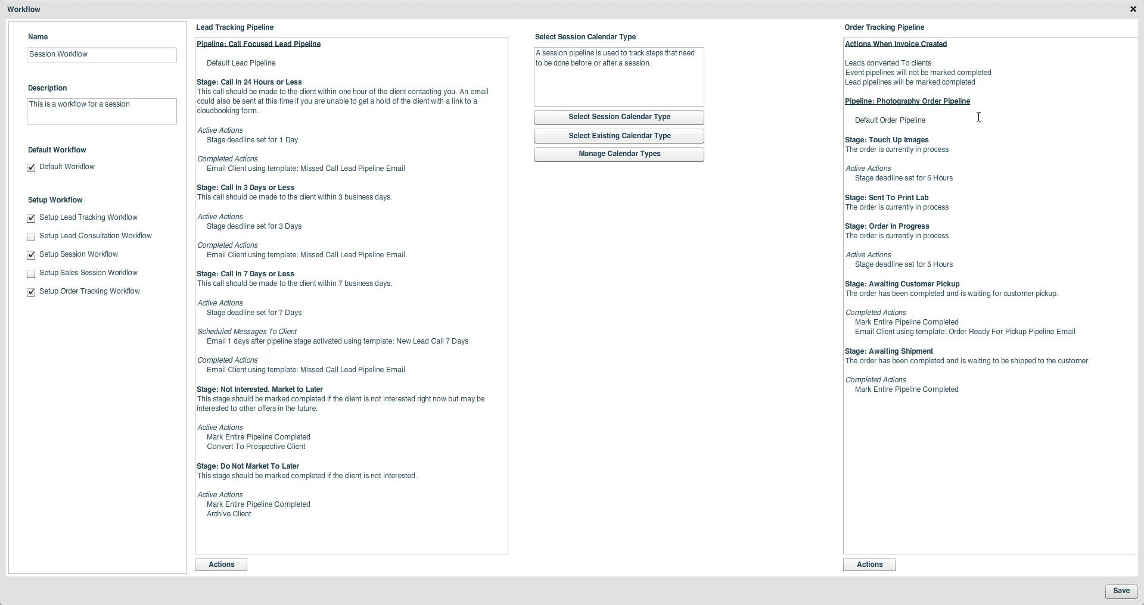
left_click(669, 118)
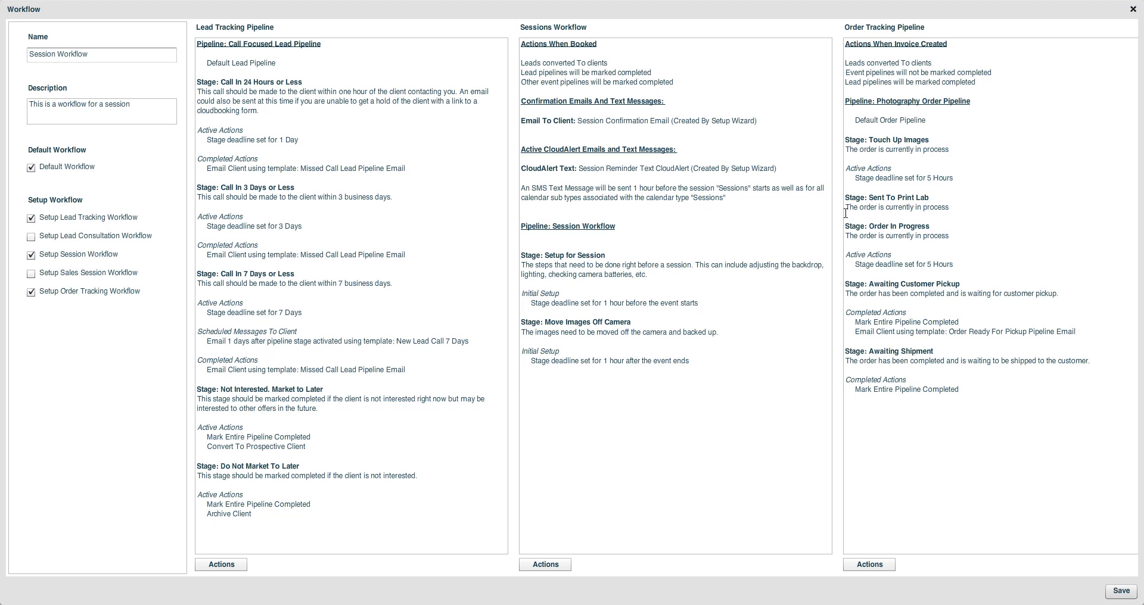
Add the sales session part to Session Workflow, assign the sales session calendar type, and review its available actions.
left_click(31, 275)
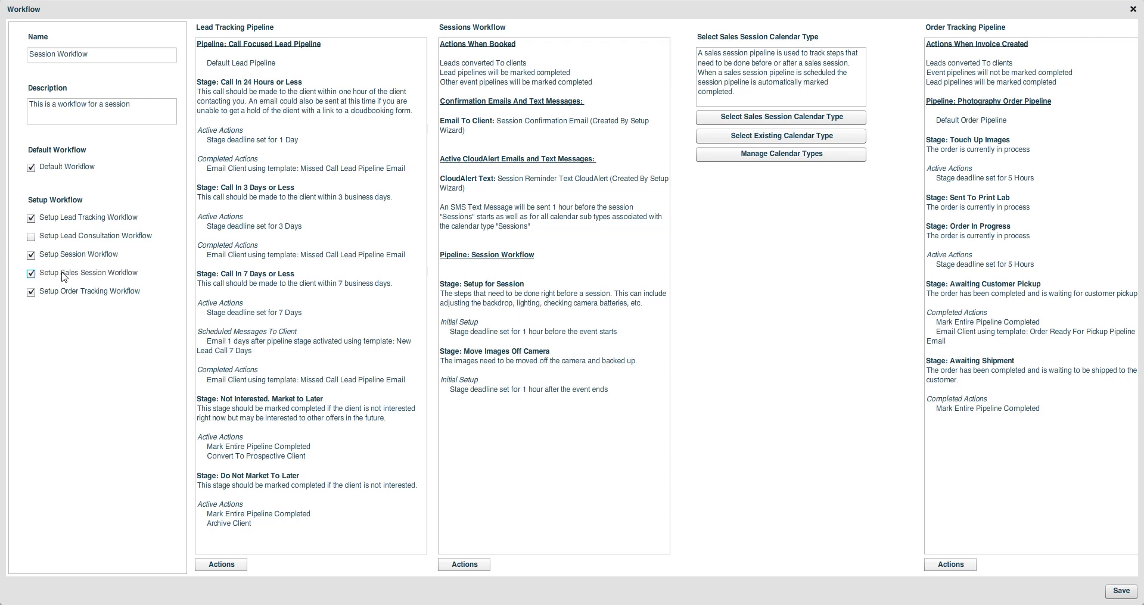
left_click(777, 118)
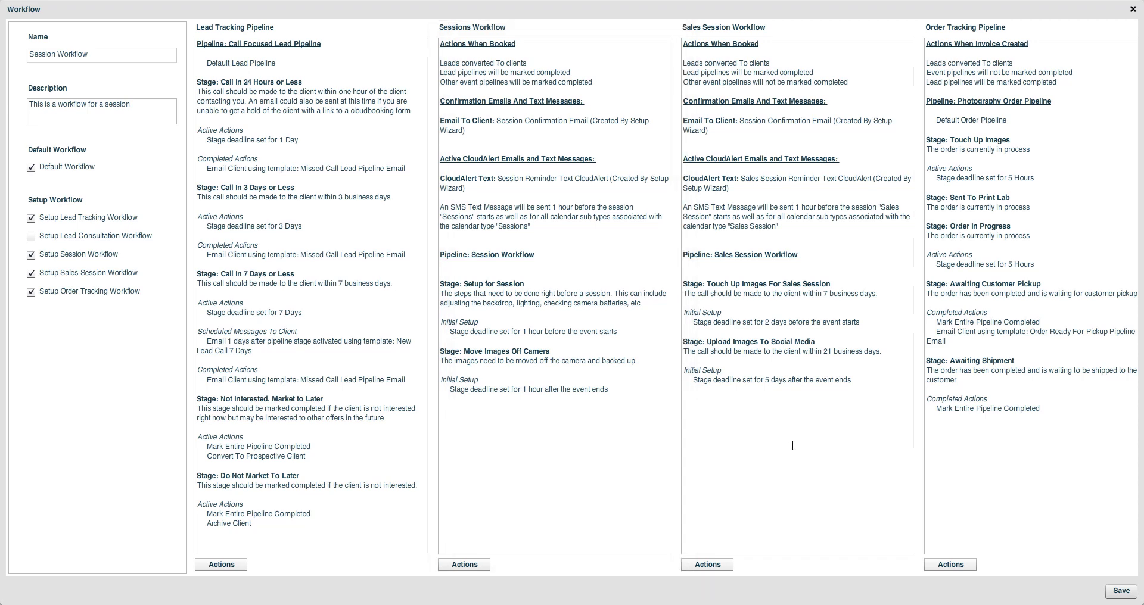
left_click(720, 568)
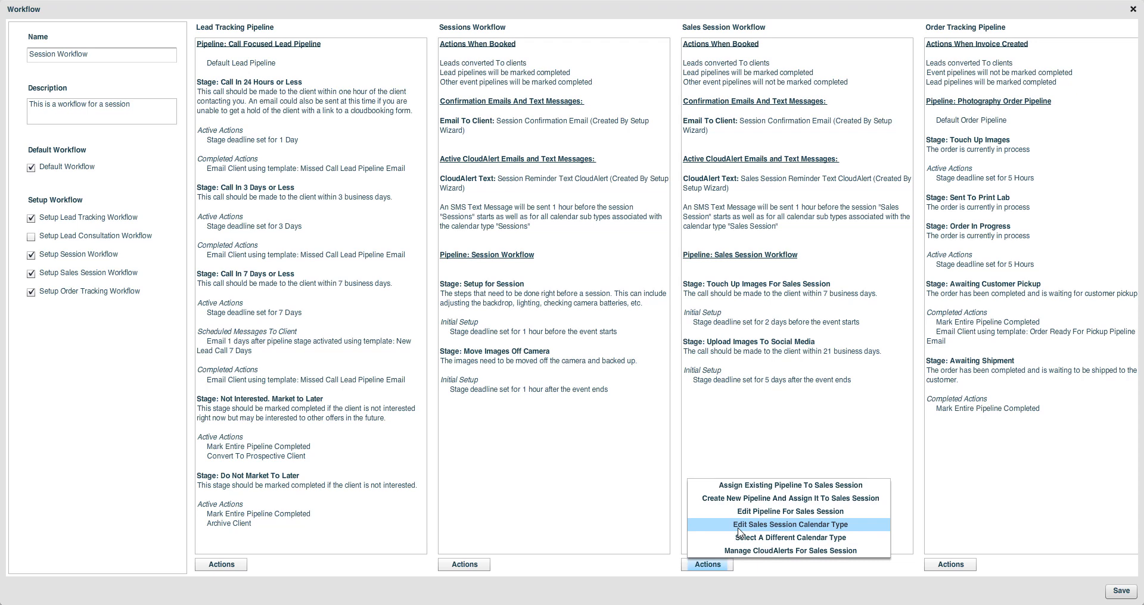
left_click(657, 407)
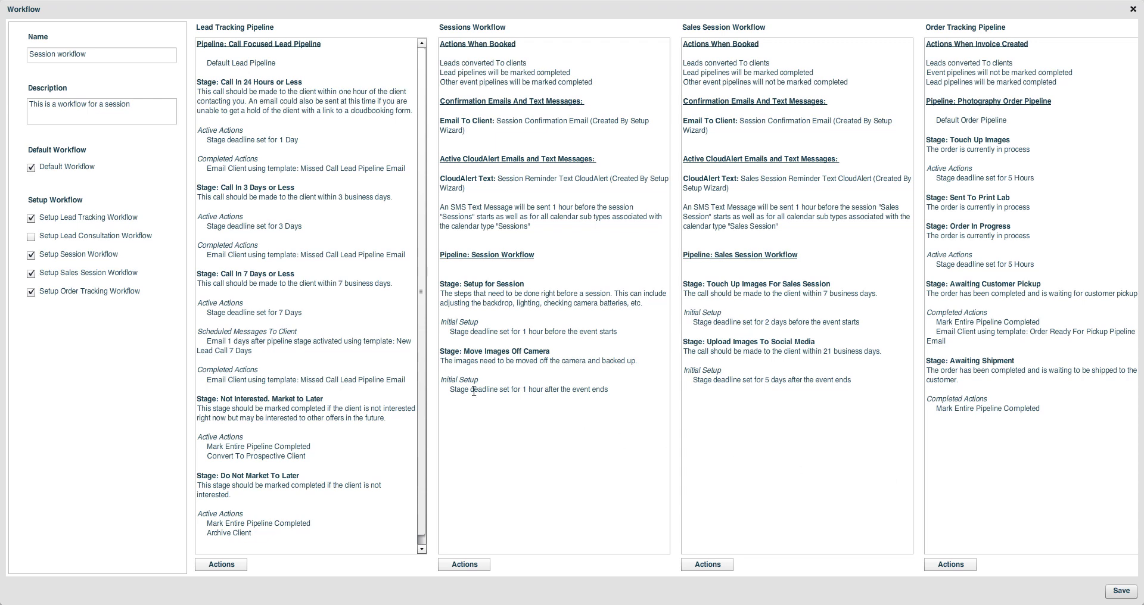
Add the lead consultation part to Session Workflow and assign the consultation calendar type to it.
left_click(94, 236)
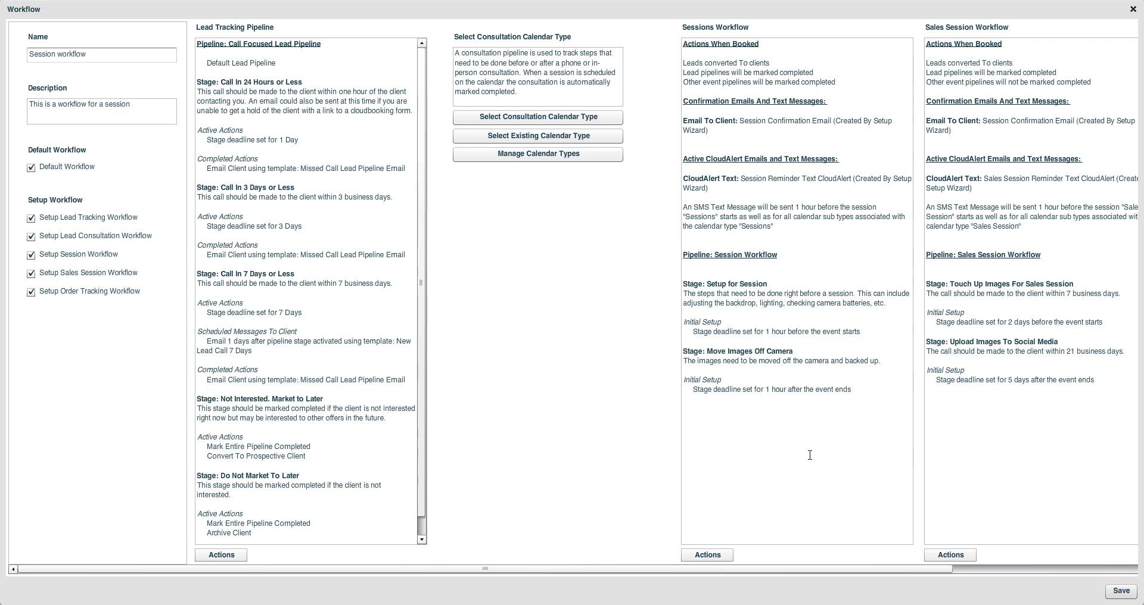
left_click(481, 117)
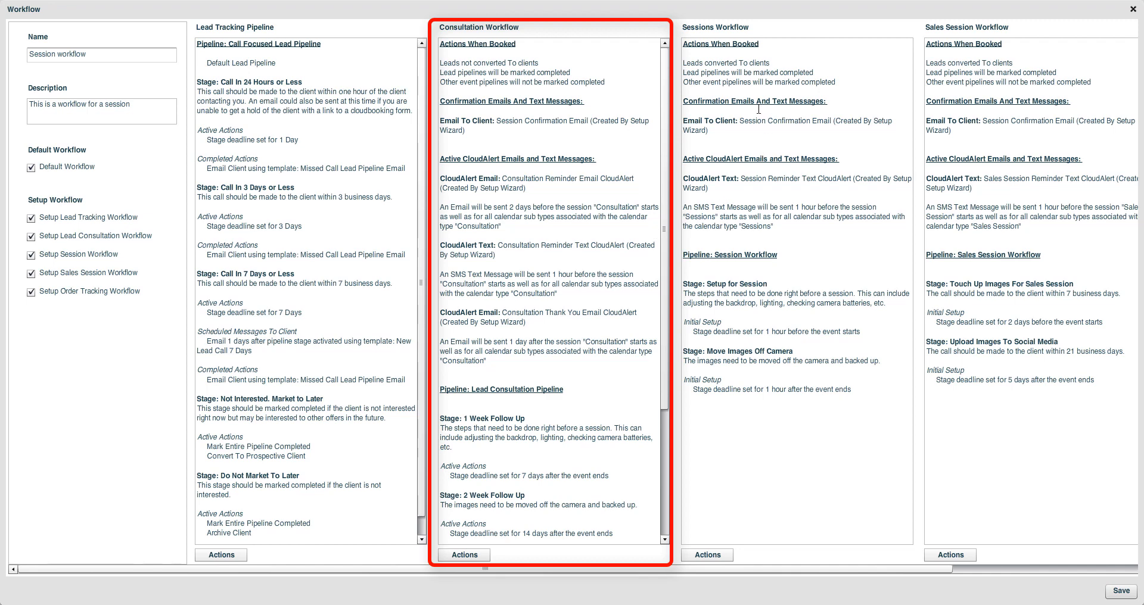
Examine how the Sessions Workflow treats other event pipelines when booked, and which actions are available for editing it.
left_click_drag(683, 81, 852, 79)
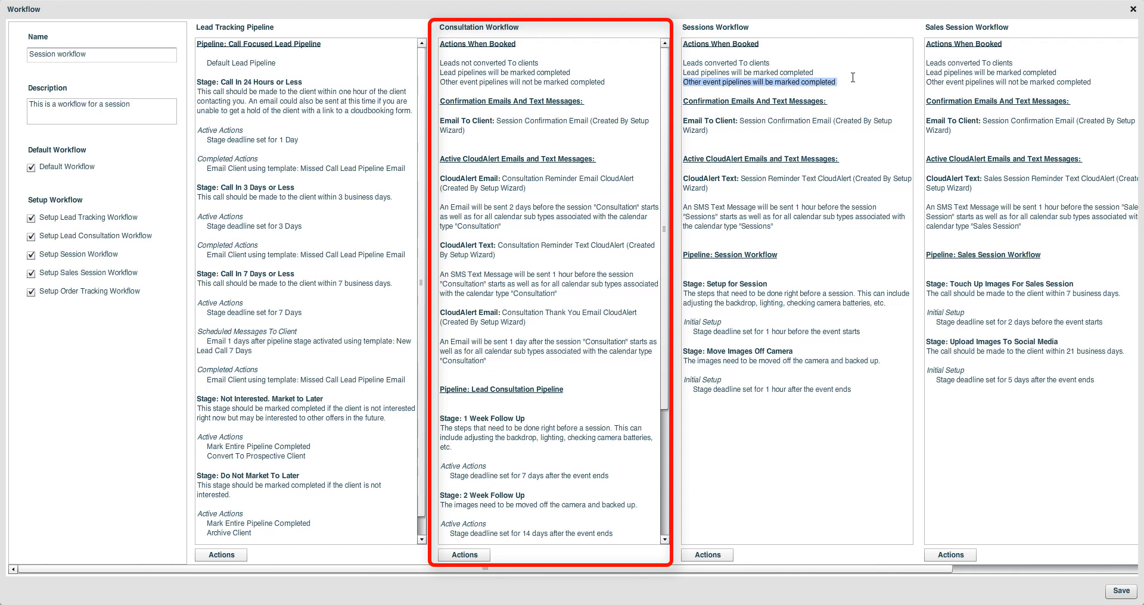
left_click(706, 556)
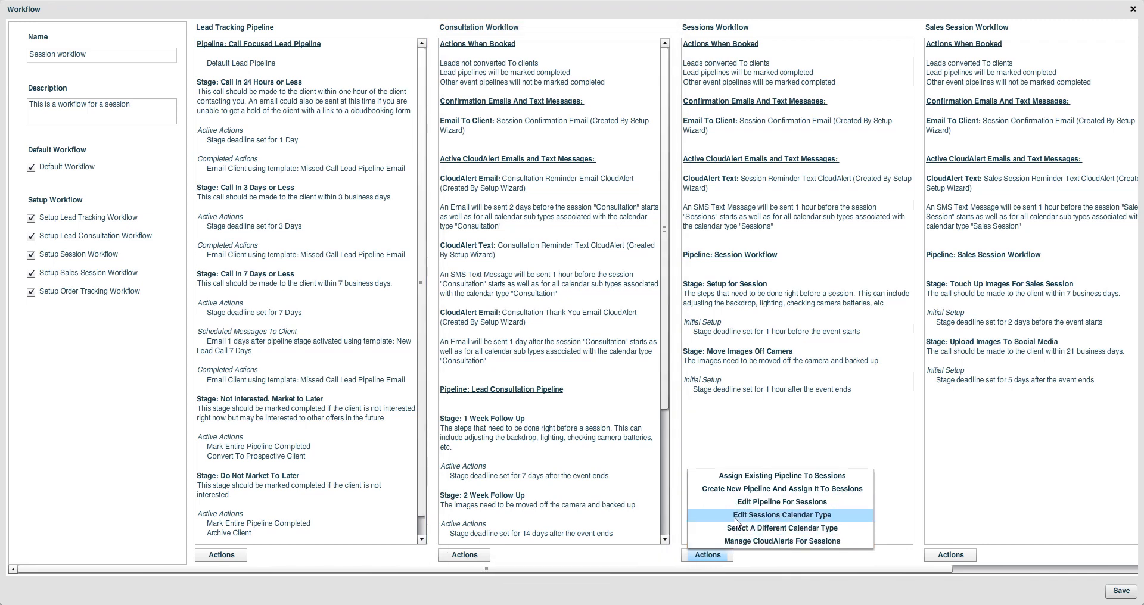
left_click(590, 504)
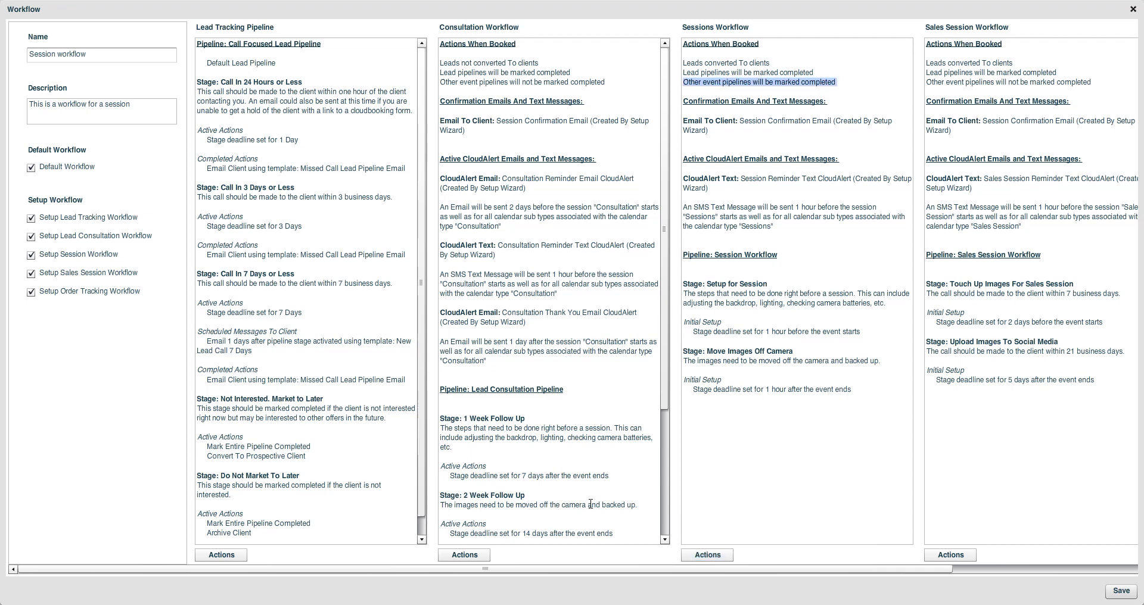